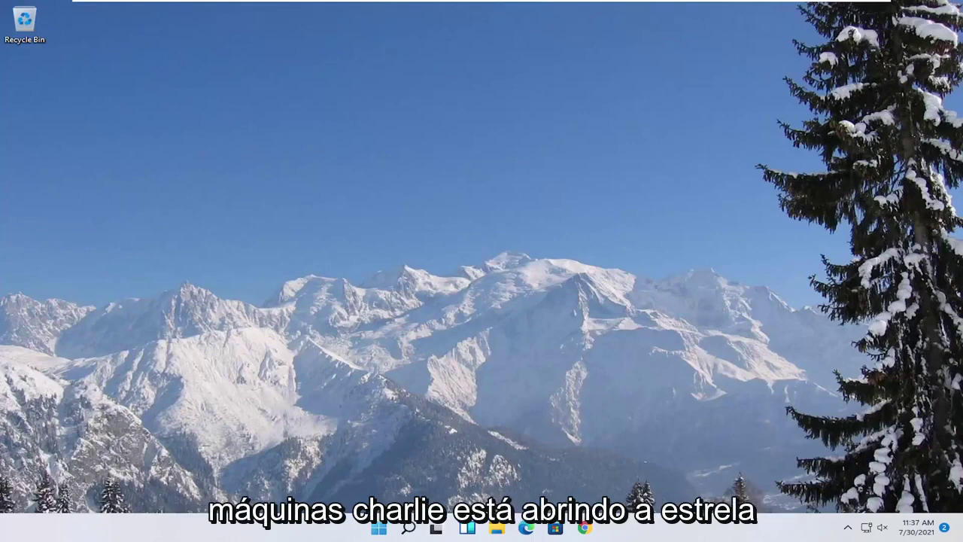
Run dxdiag to review the display adapter and driver details, then close it
left_click(379, 527)
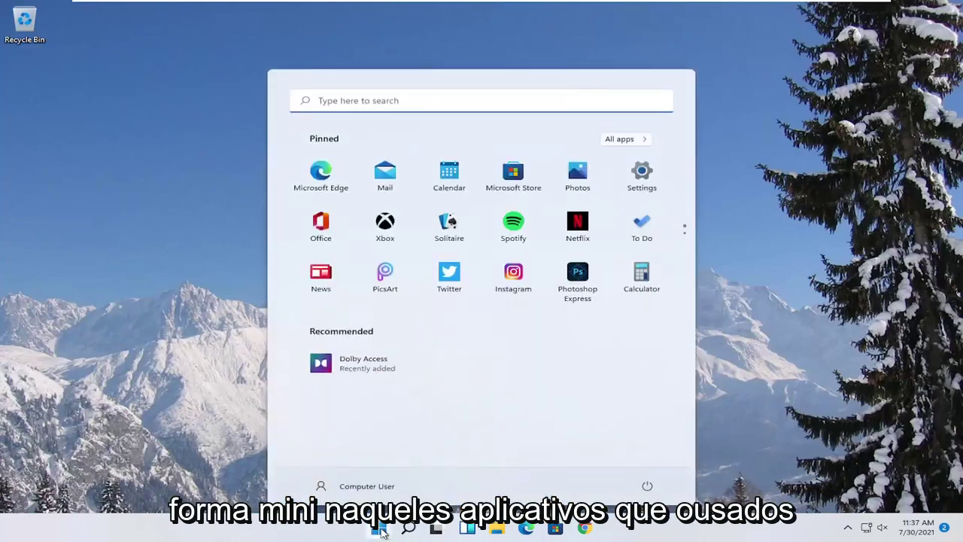
type("dxdi")
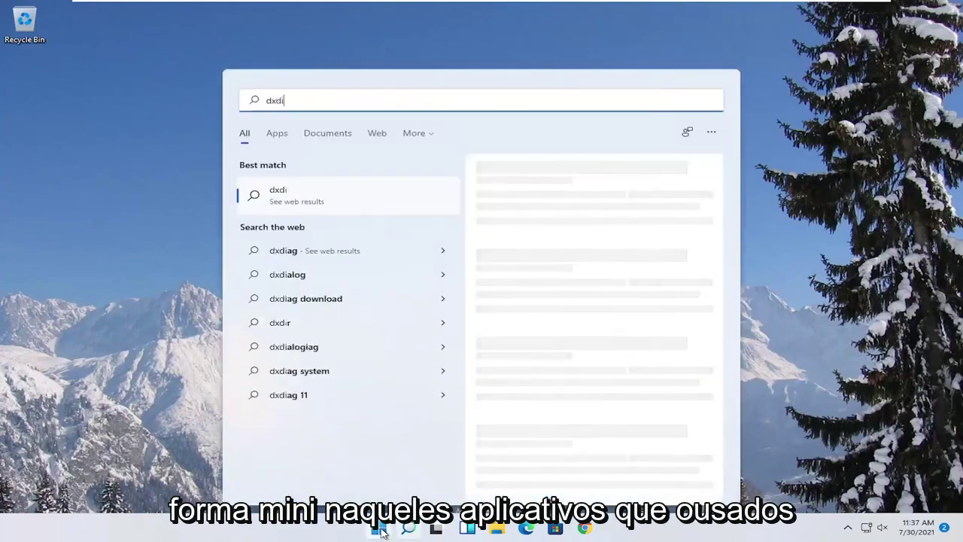
type("ag")
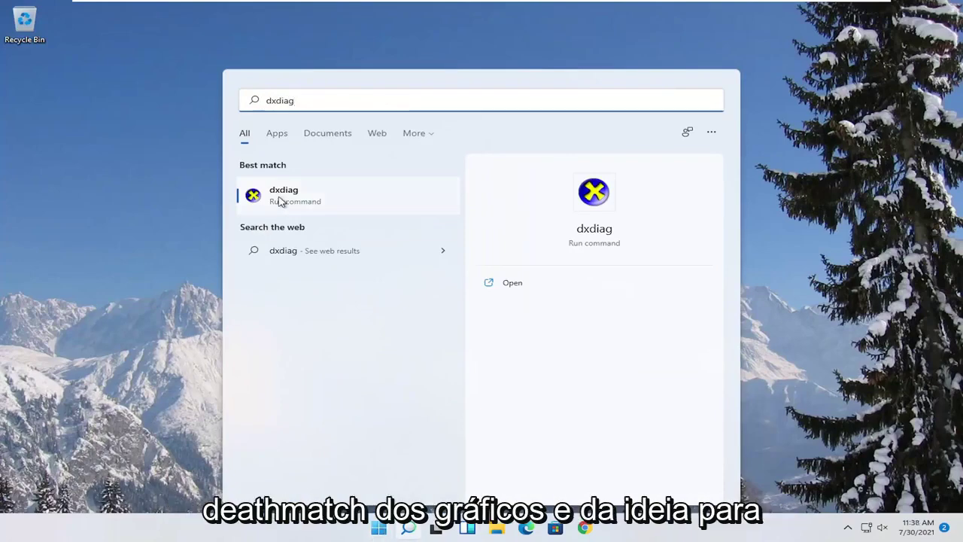
left_click(279, 197)
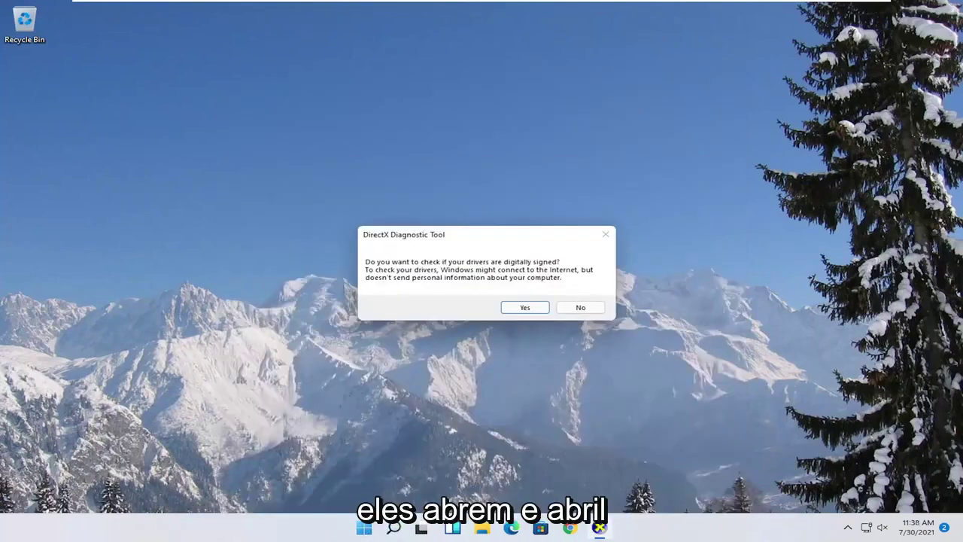
left_click(524, 307)
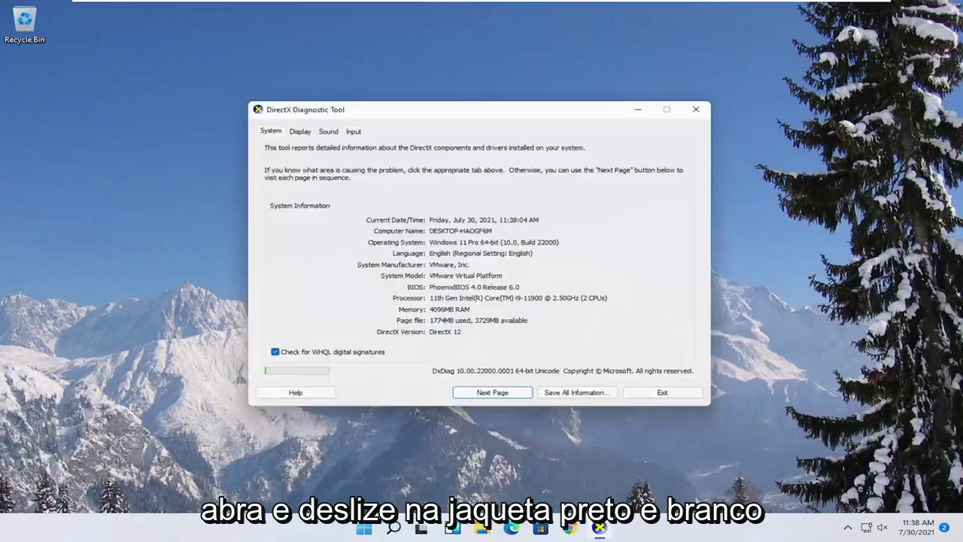
left_click(297, 128)
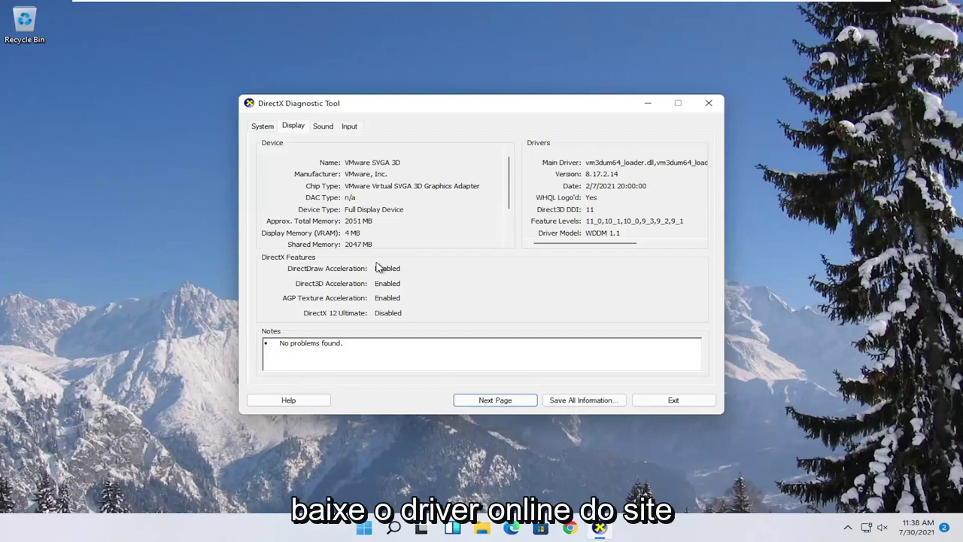
left_click(713, 103)
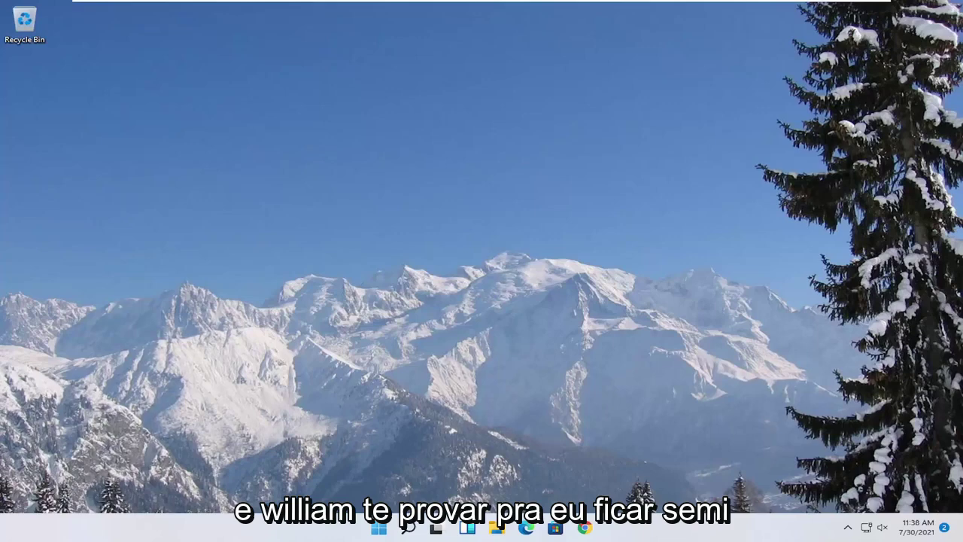
Apply the 'Adjust for best performance' visual effects preset in Performance Options
left_click(406, 528)
type("adjust")
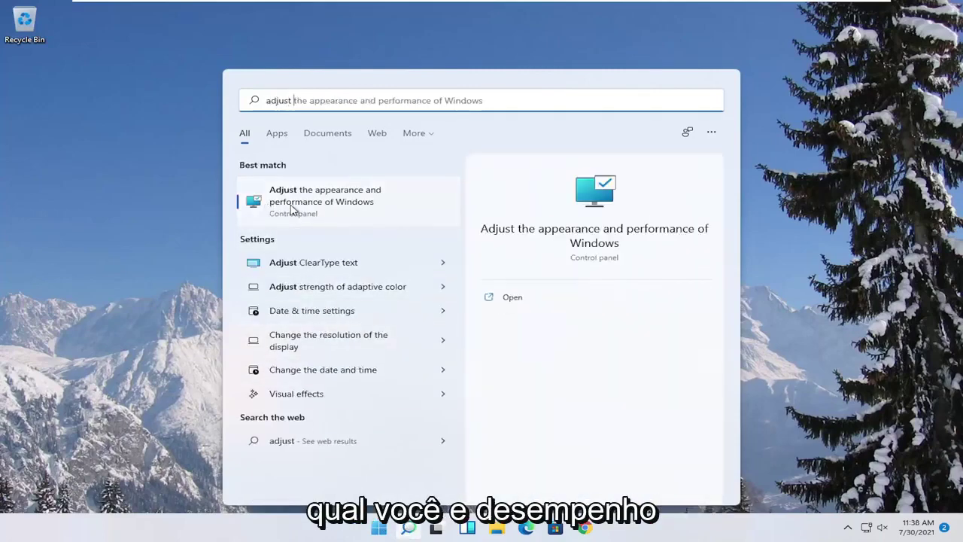
left_click(325, 207)
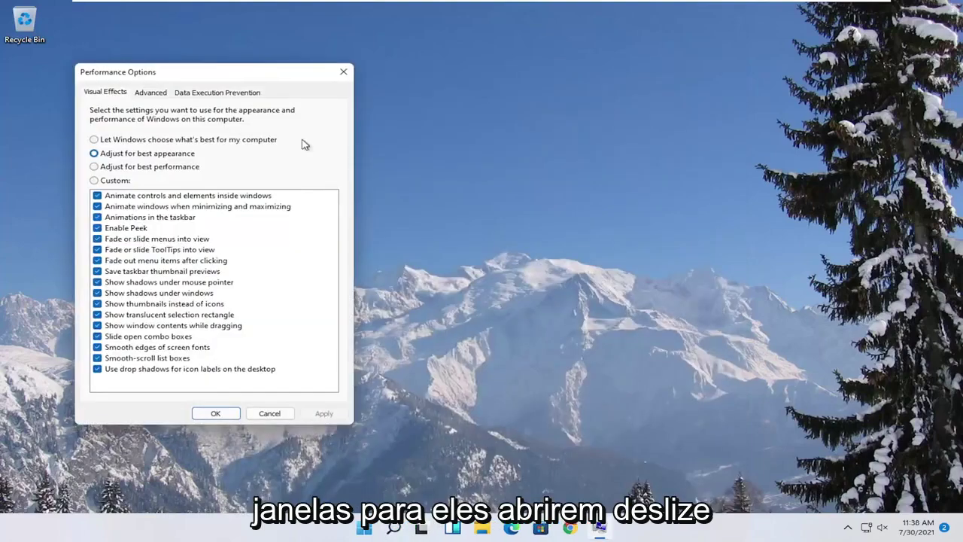
left_click_drag(382, 70, 442, 79)
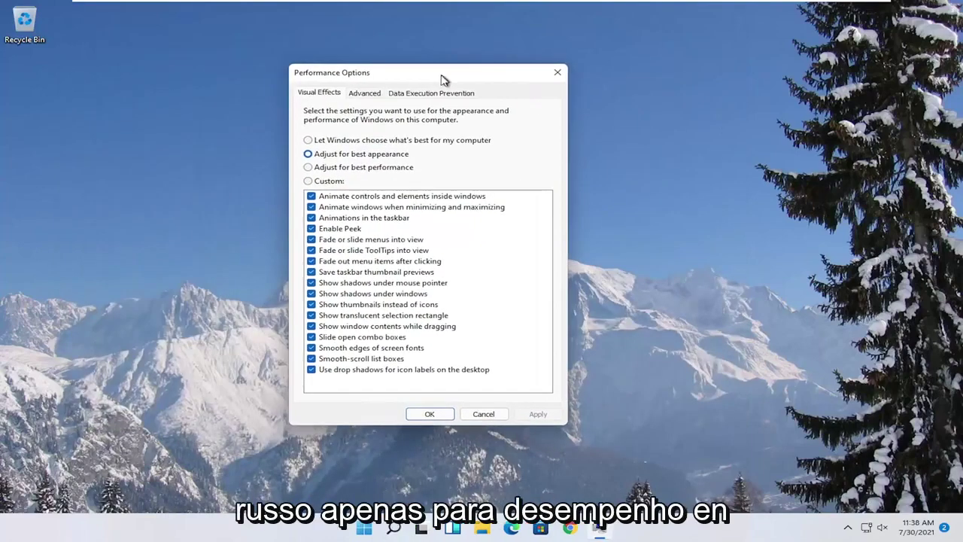
left_click(315, 167)
left_click(533, 408)
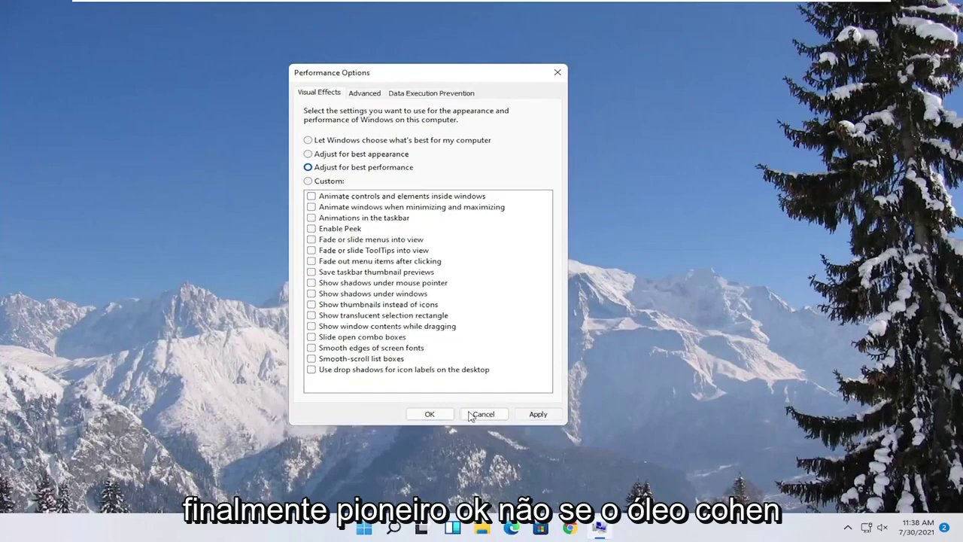
left_click(430, 413)
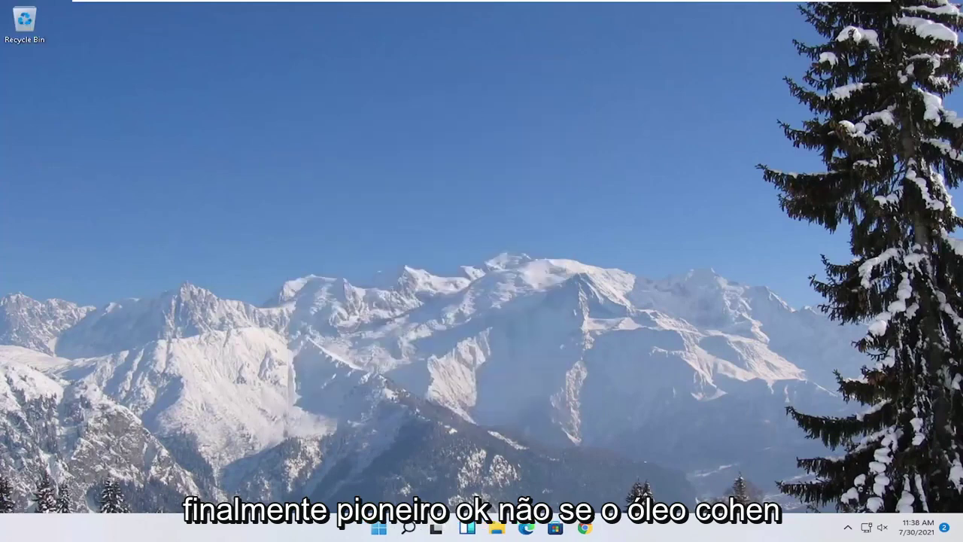
Go from Game Mode settings to the Graphics page and scroll down to Microsoft Store
left_click(408, 528)
type("game mode")
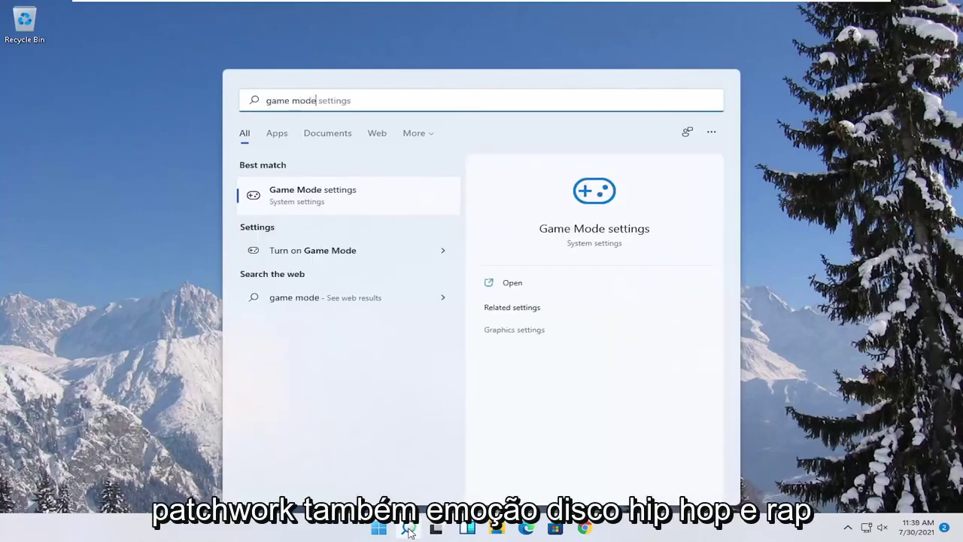
left_click(301, 197)
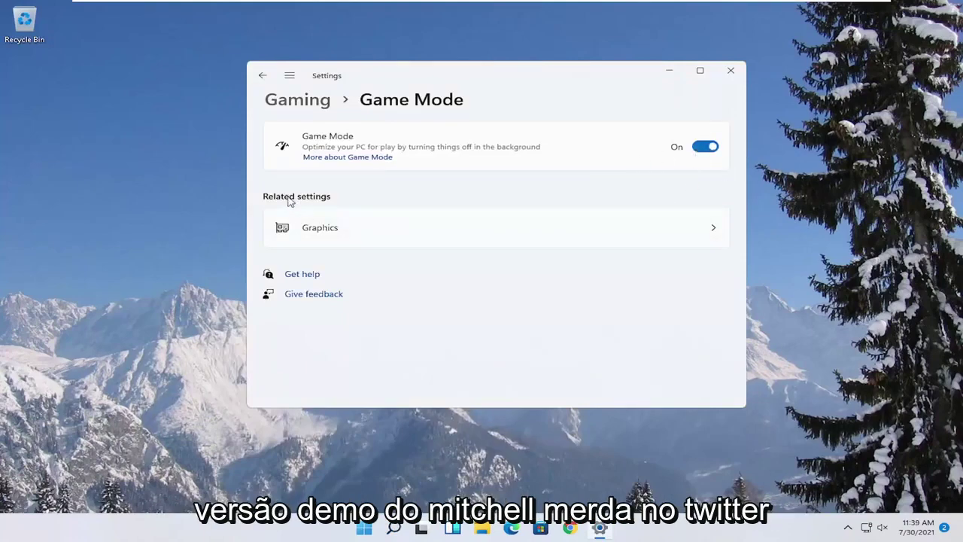
left_click(331, 239)
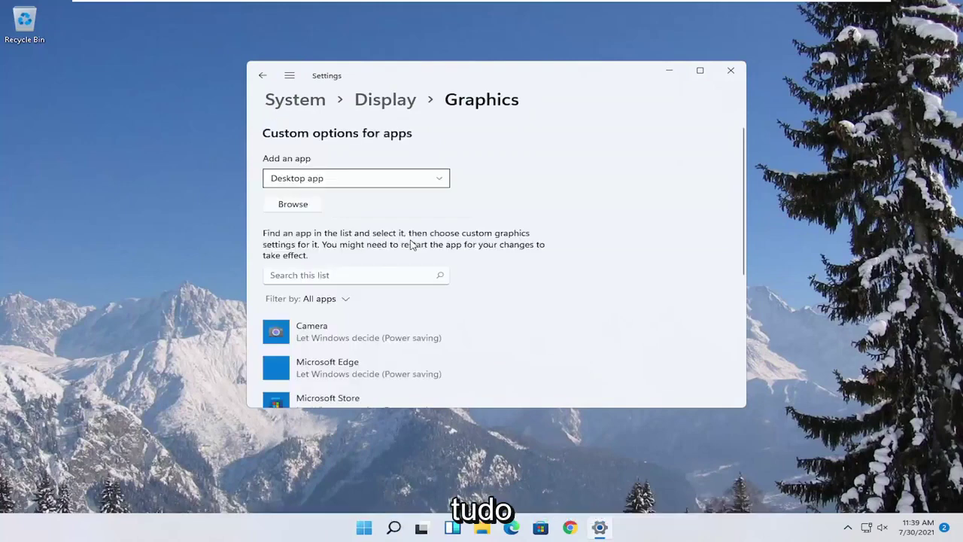
scroll(411, 244, "down", 4)
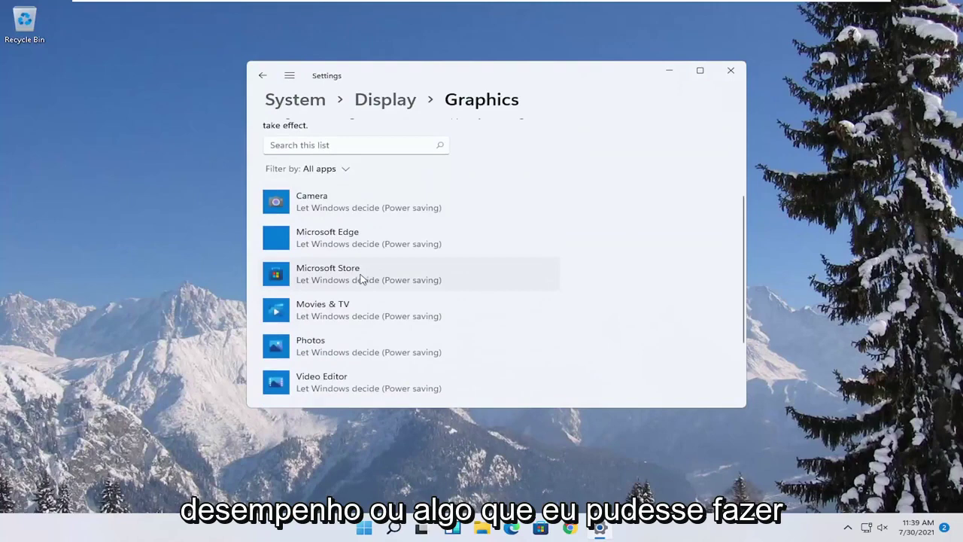
Save High performance as Microsoft Store's graphics preference, then recheck it without changes
left_click(366, 281)
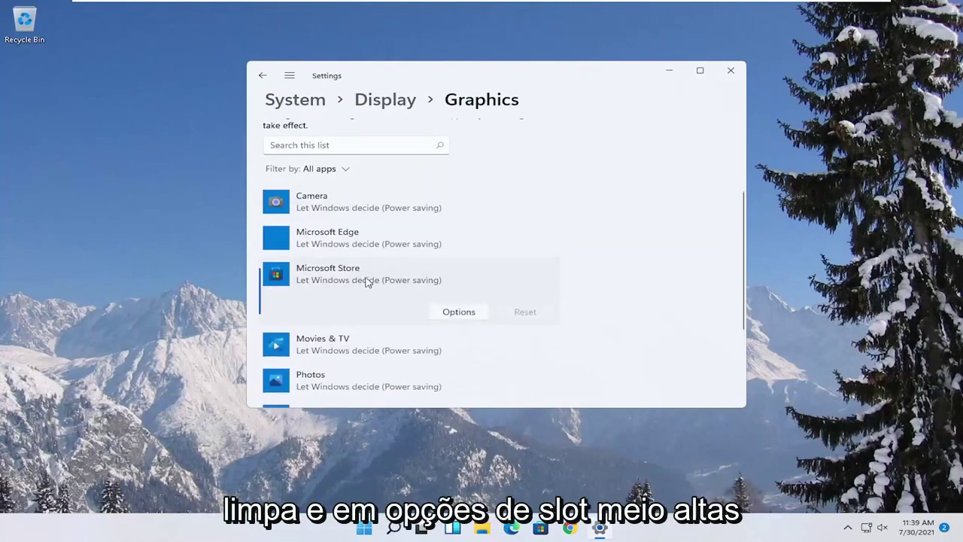
left_click(461, 314)
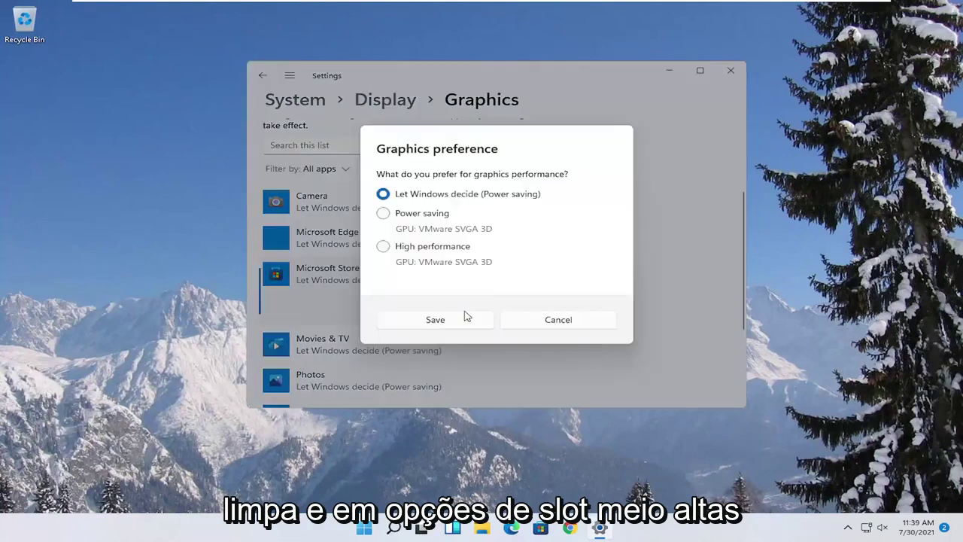
left_click(390, 256)
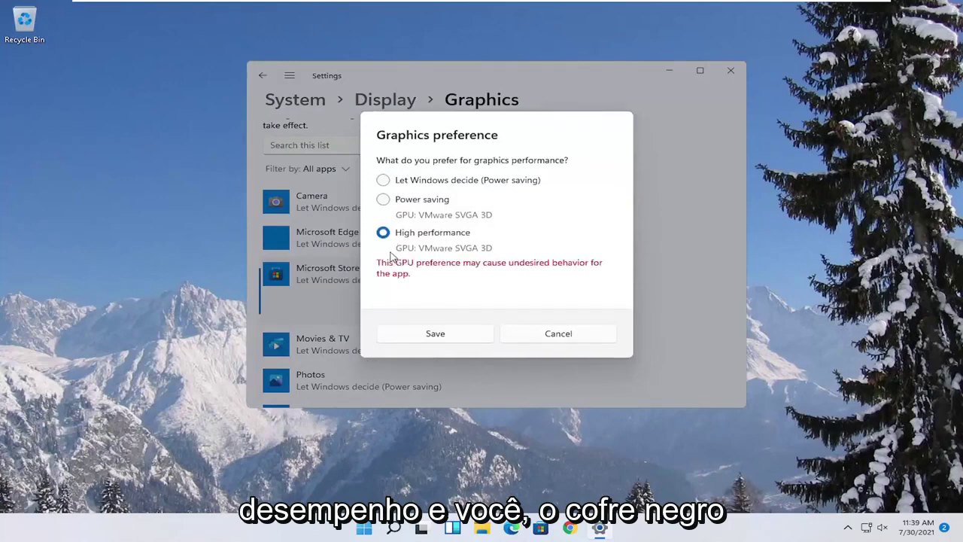
left_click(434, 336)
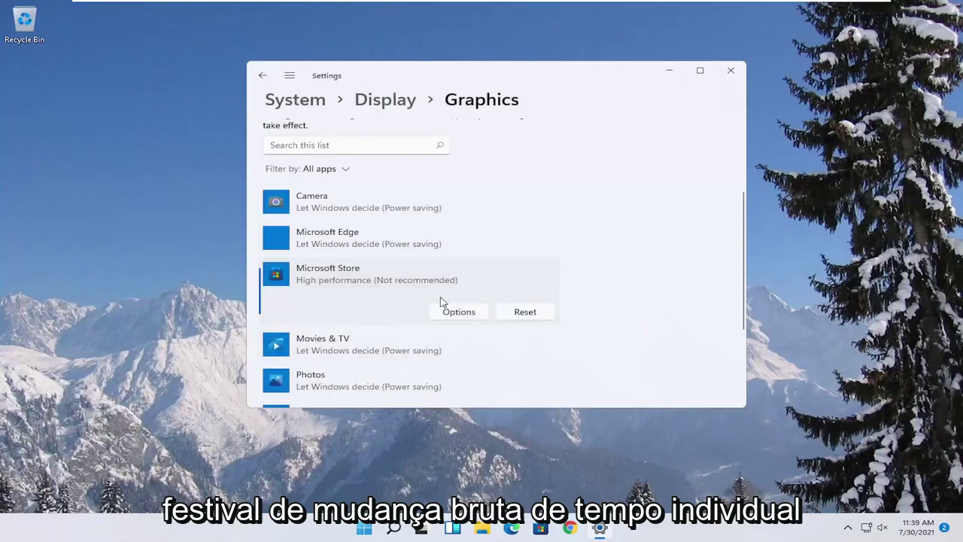
left_click(452, 312)
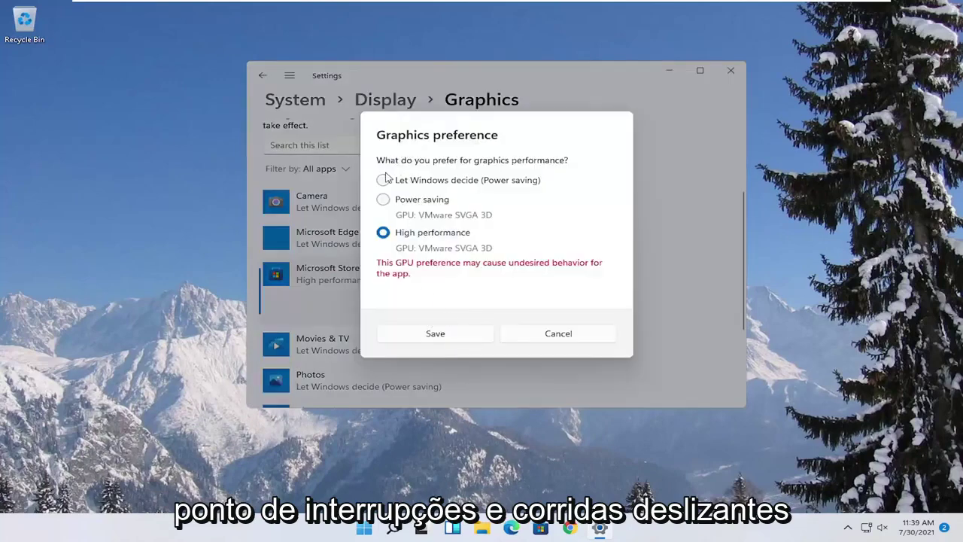
left_click(567, 331)
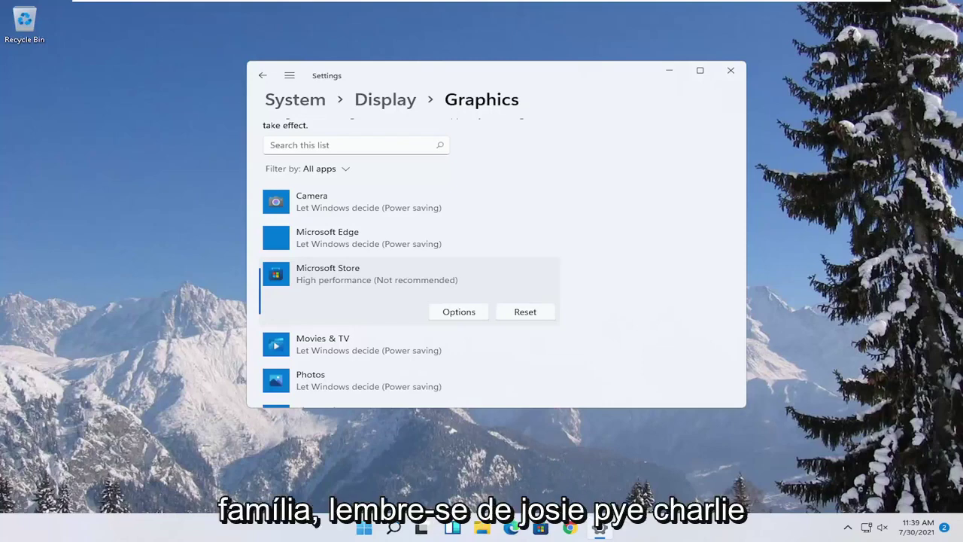
Close Settings and open Task Manager on its Startup tab
left_click(730, 70)
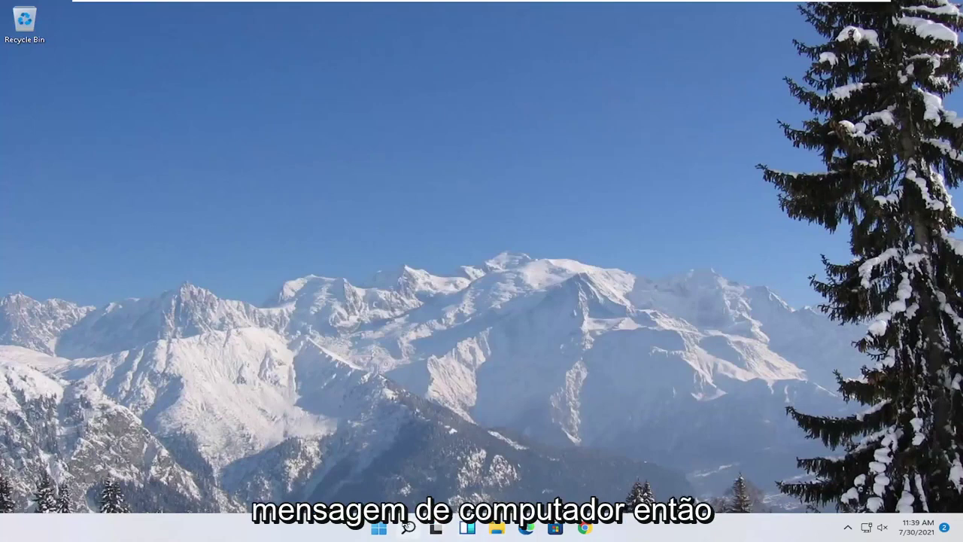
right_click(377, 531)
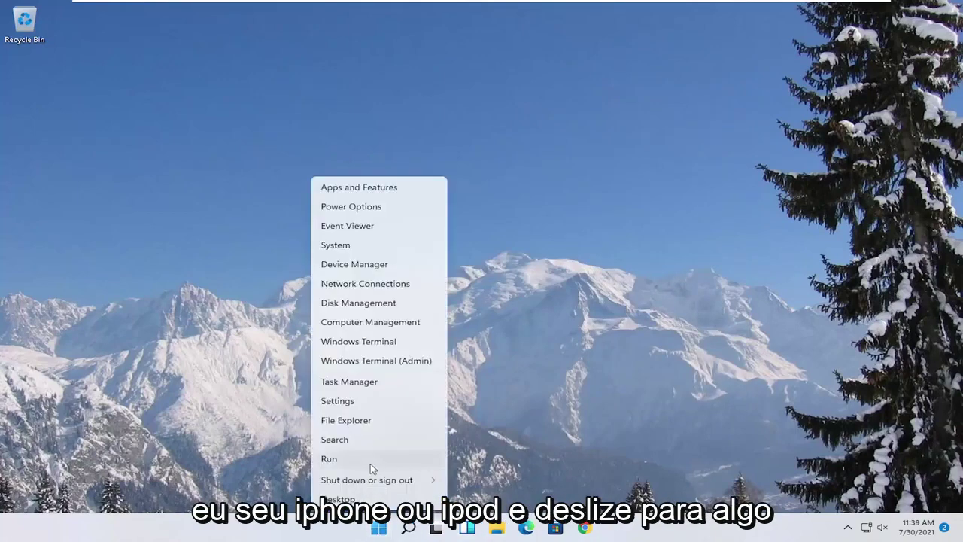
left_click(349, 382)
left_click(449, 115)
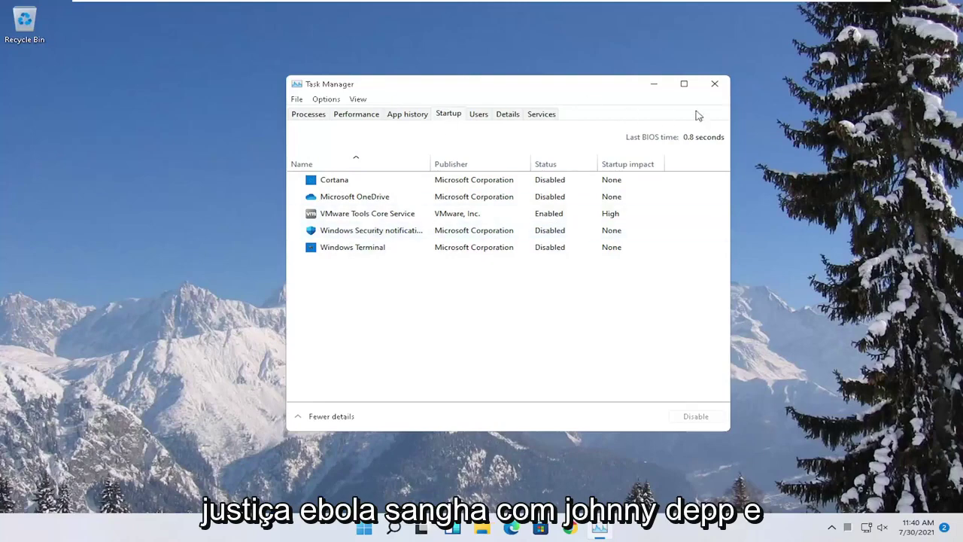
Close Task Manager and scroll through the installed apps in Apps & features
left_click(715, 84)
left_click(409, 528)
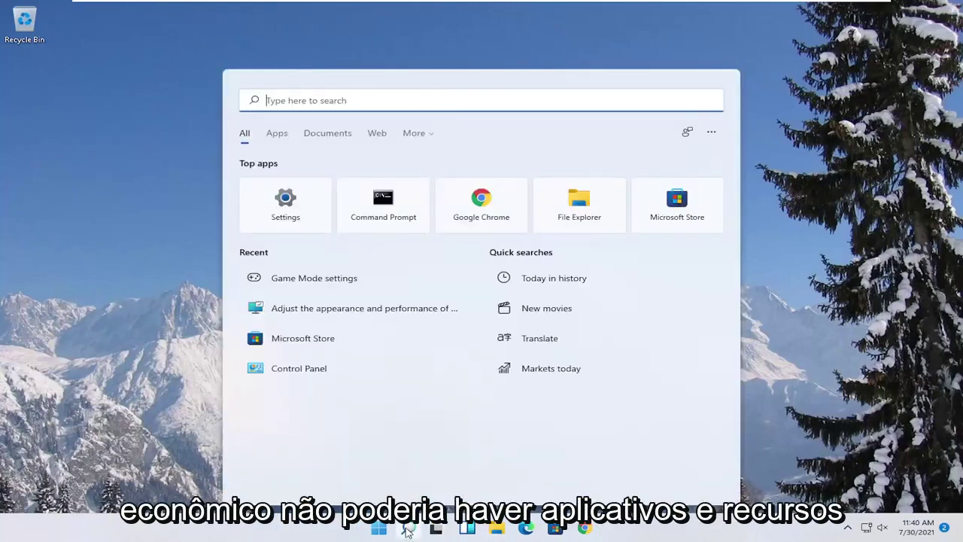
type("apps and feat")
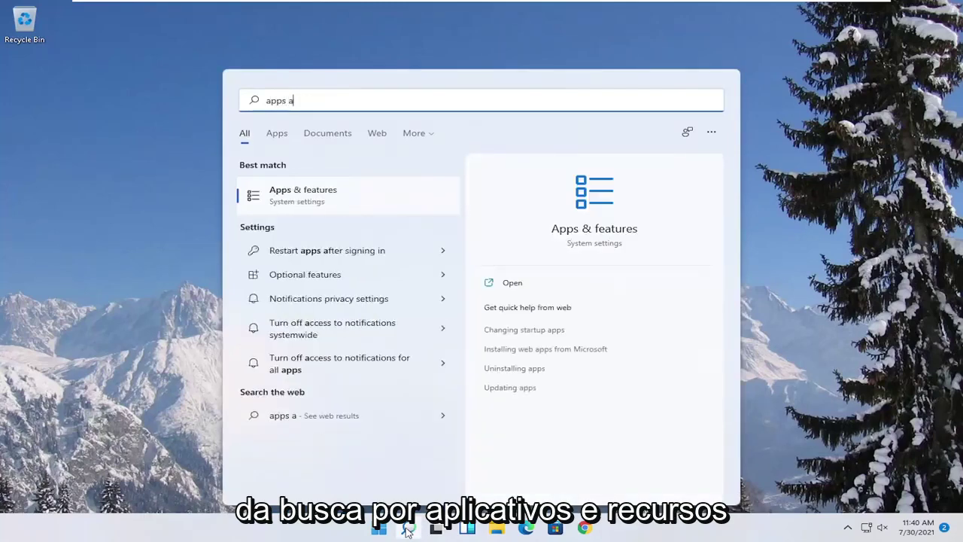
type("ures")
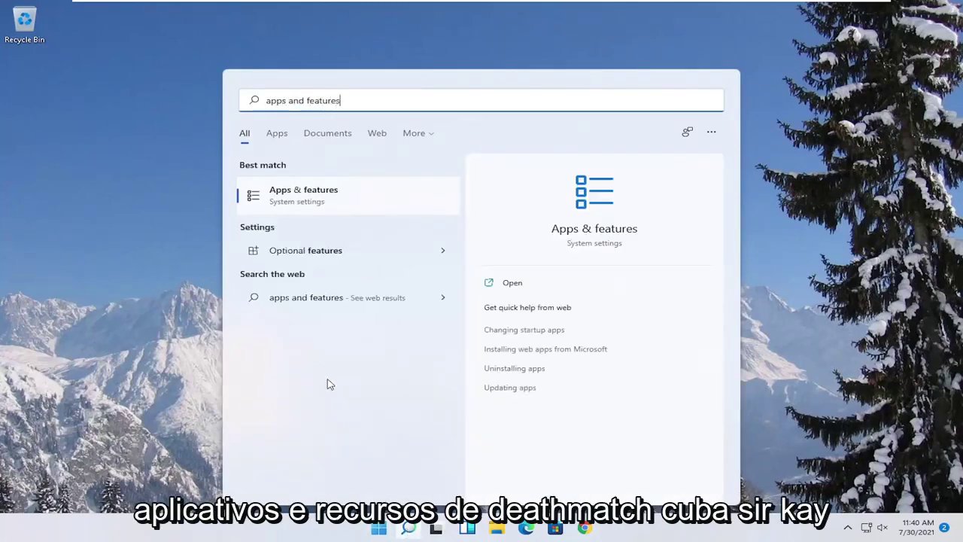
left_click(325, 188)
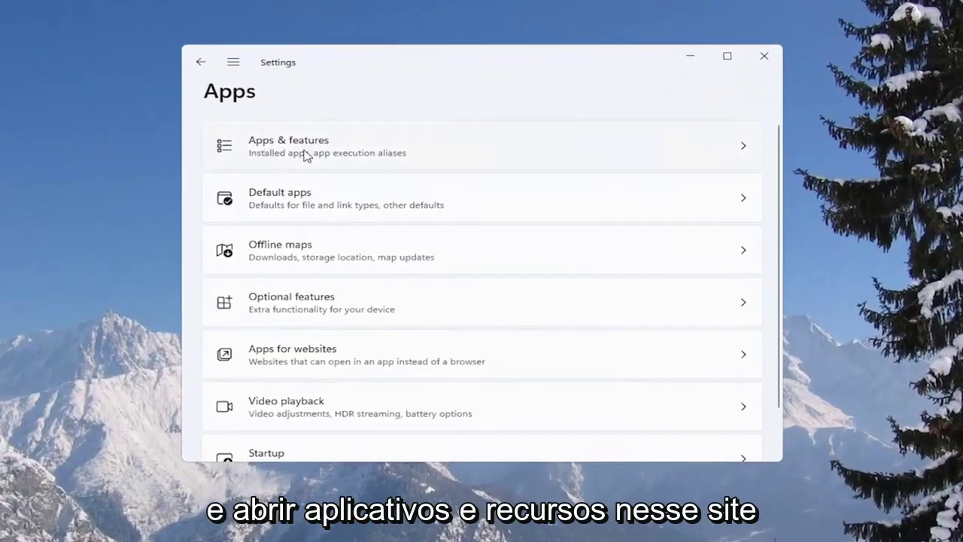
left_click(332, 152)
scroll(333, 346, "down", 3)
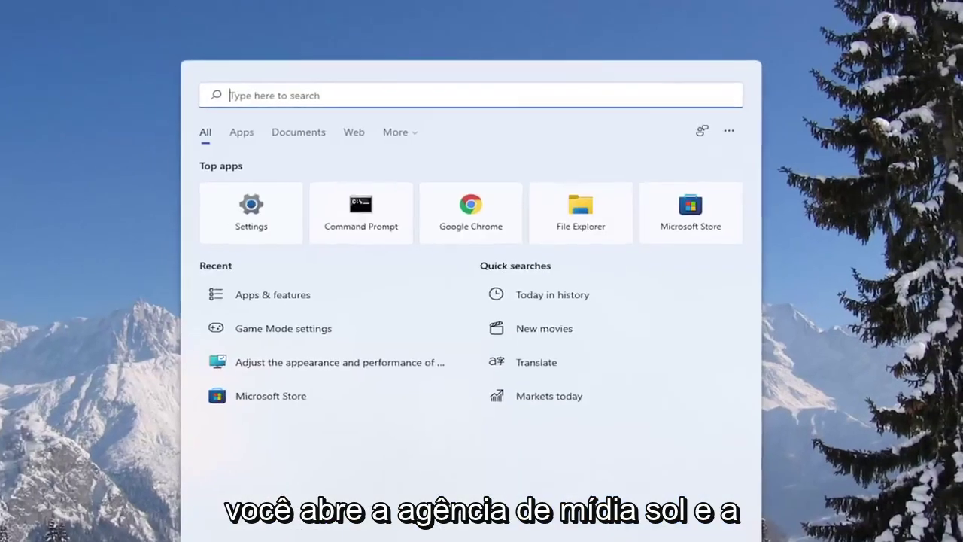
Launch Command Prompt as administrator and enter 'sfc /scannow' at the prompt
type("cmd")
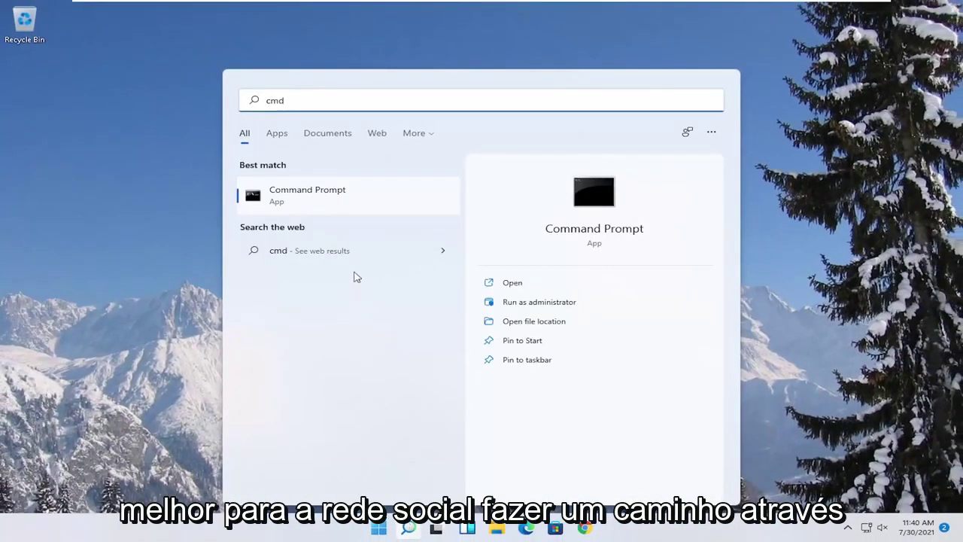
right_click(305, 200)
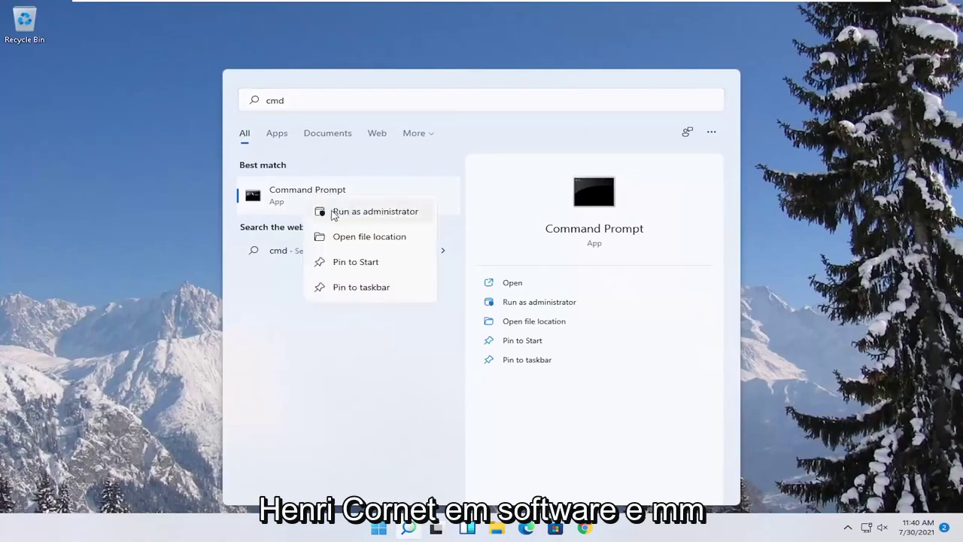
left_click(379, 215)
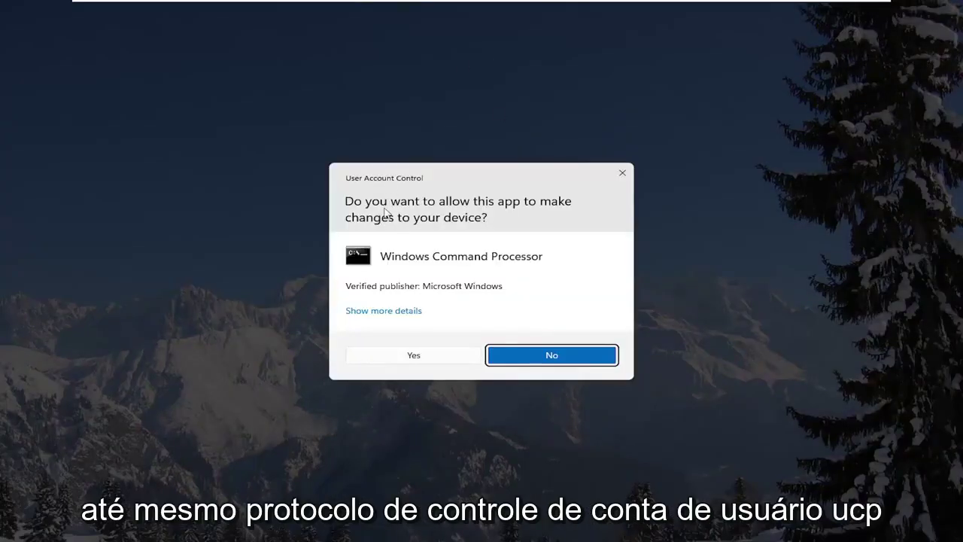
left_click(391, 362)
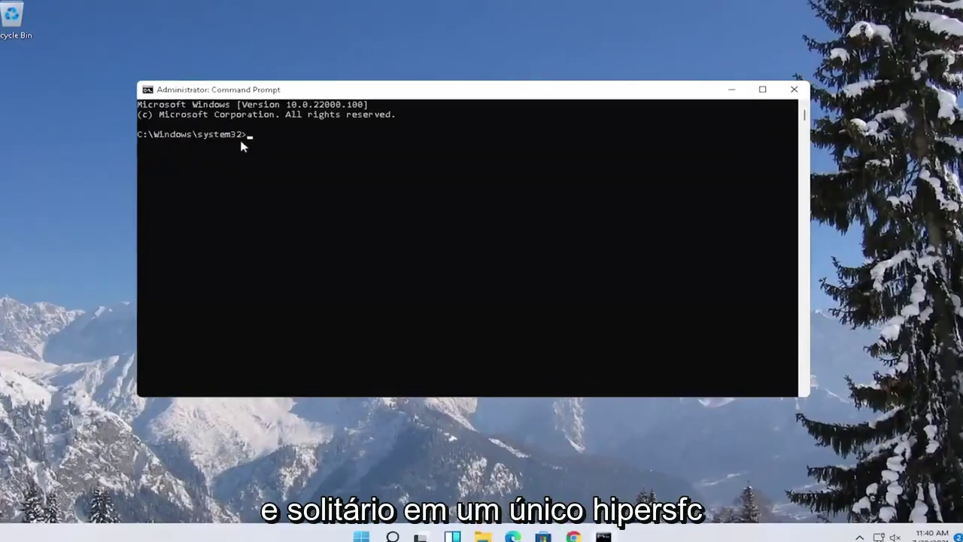
type("sfc")
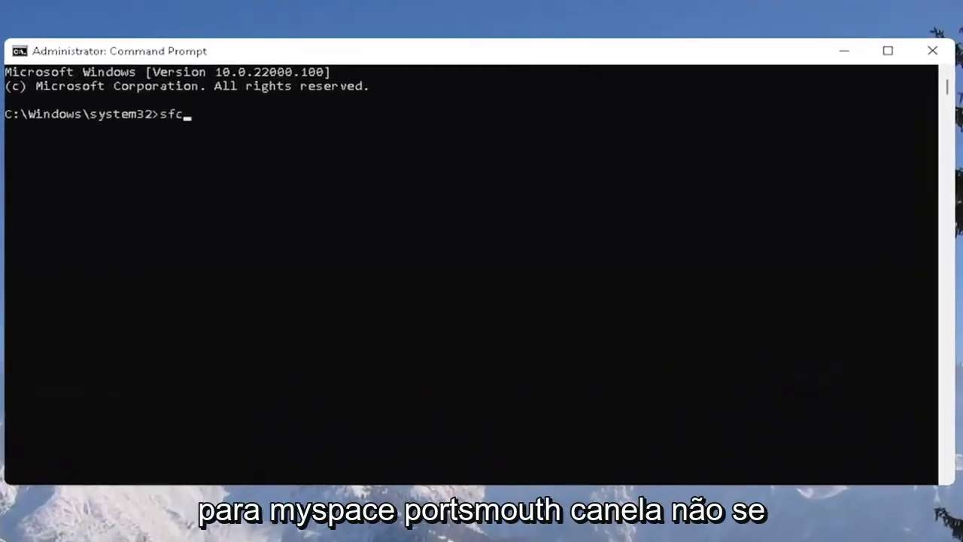
type(" /scannow")
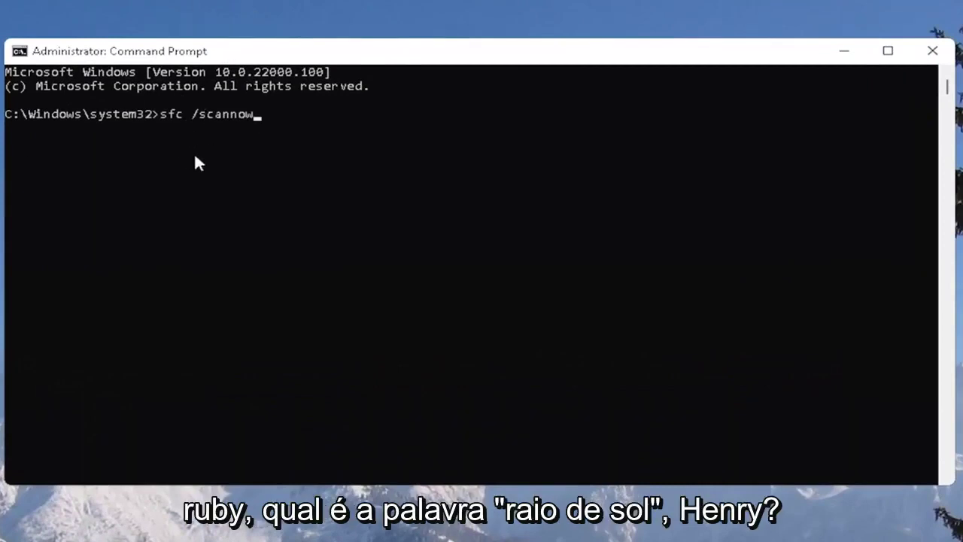
Run sfc /scannow and let the verification reach 100% with no integrity violations
key("Return")
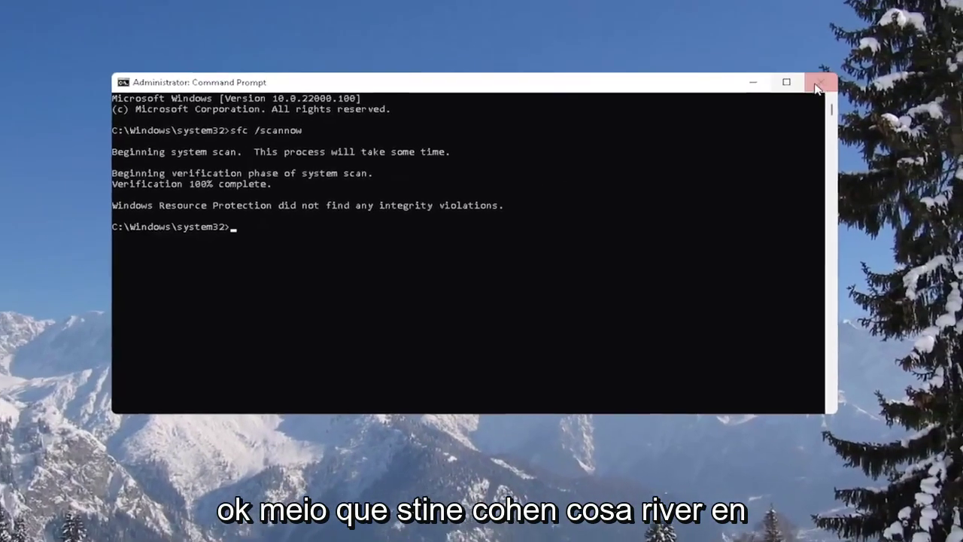
Minimize the Command Prompt window and bring up the Start quick-link menu
left_click(792, 71)
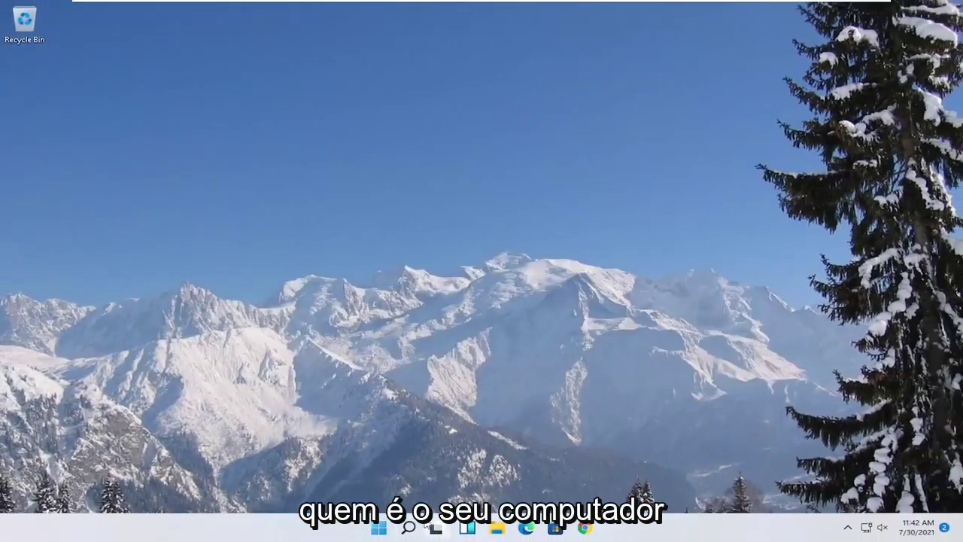
right_click(379, 527)
mouse_move(369, 480)
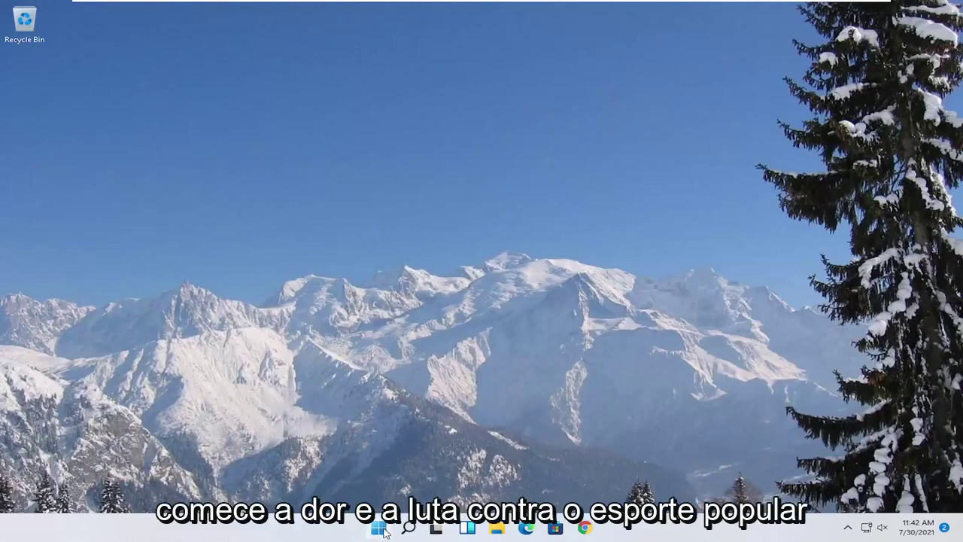
Open File Explorer on This PC and bring up Local Disk (C:)'s context menu
right_click(379, 528)
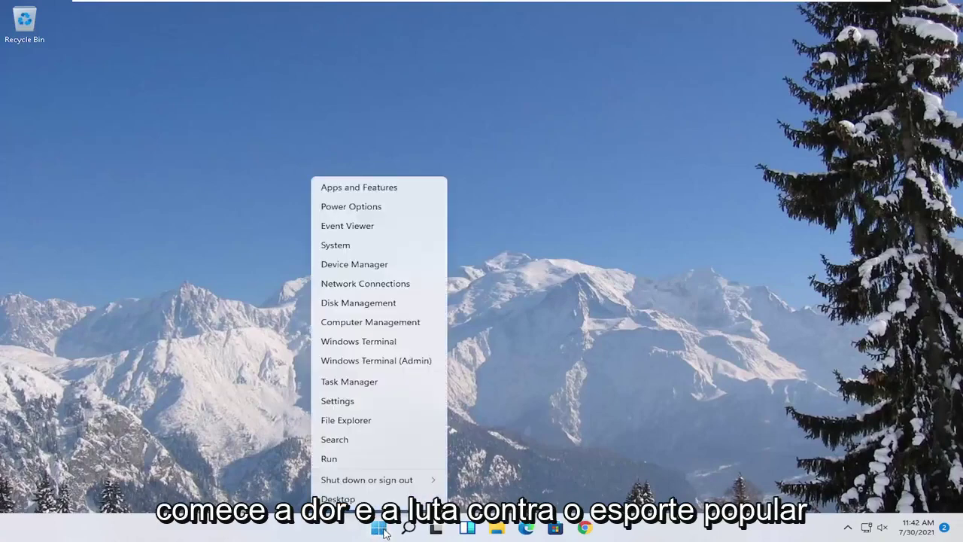
left_click(351, 417)
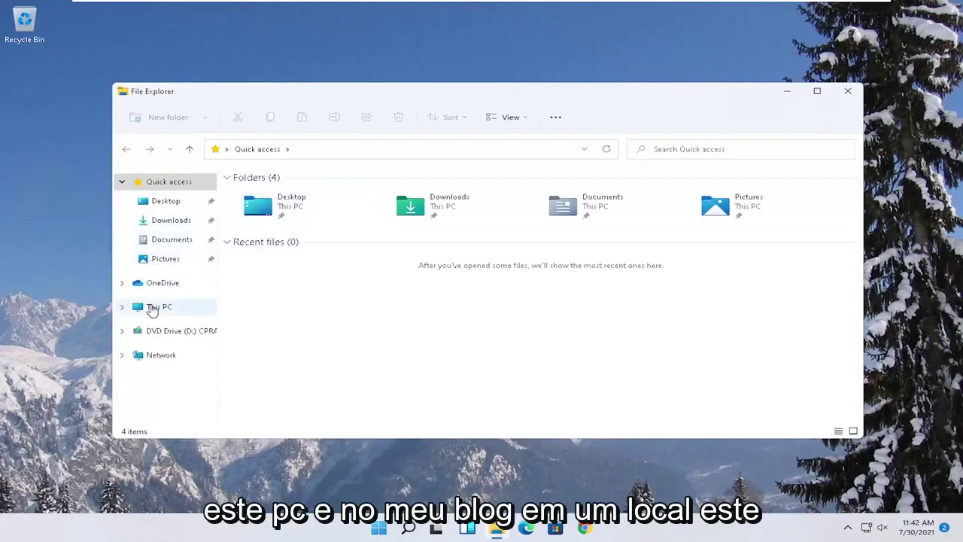
left_click(156, 306)
left_click(300, 291)
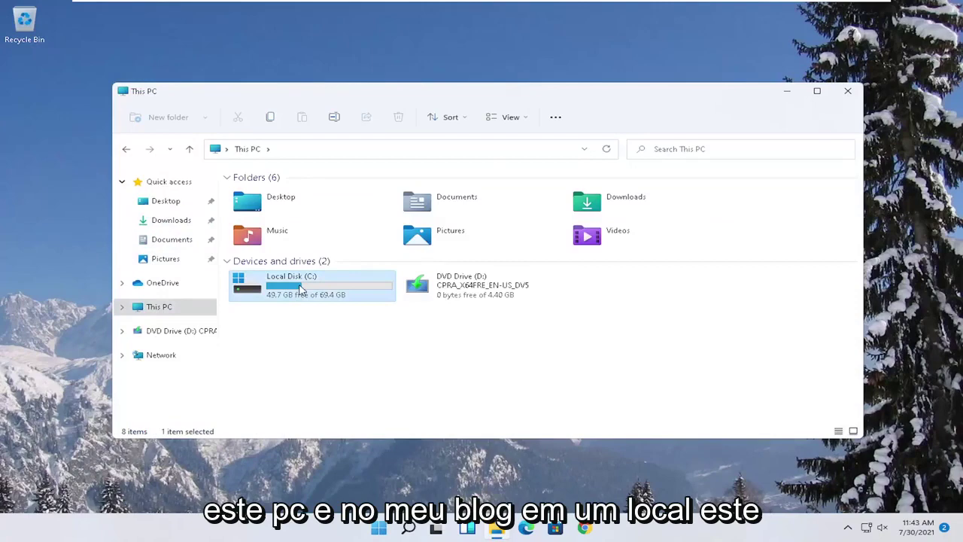
right_click(300, 289)
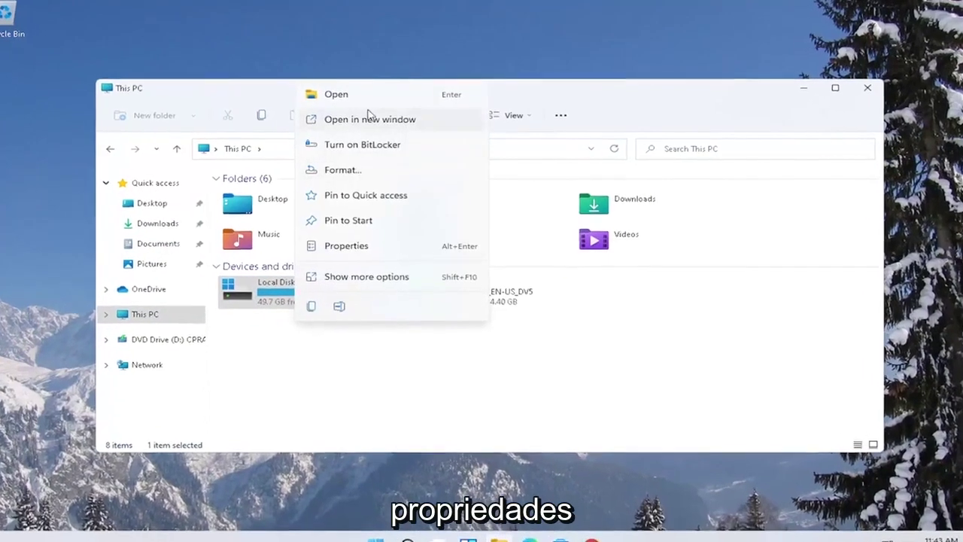
Scan Local Disk (C:) for errors from its Properties Tools tab and close the clean result
left_click(346, 245)
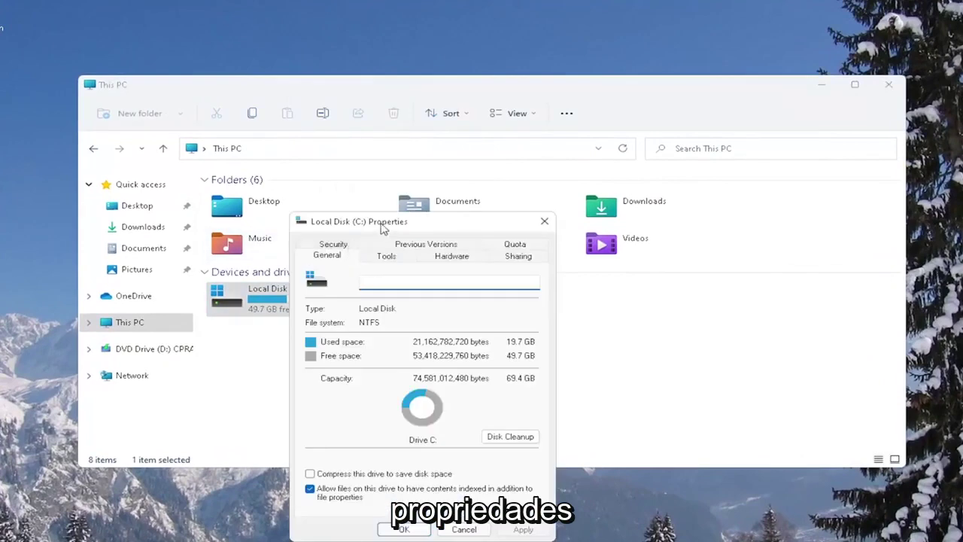
left_click_drag(267, 203, 392, 111)
left_click_drag(388, 223, 411, 122)
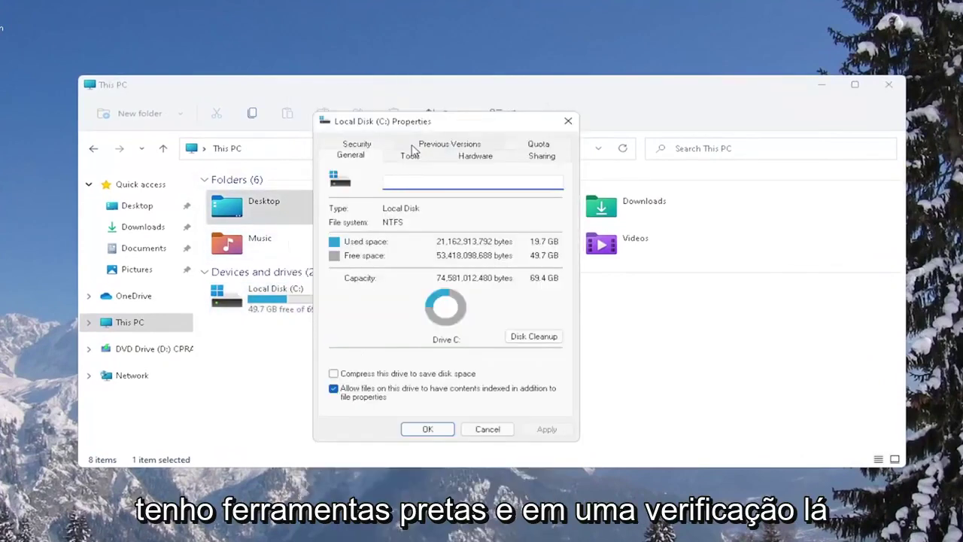
left_click(411, 157)
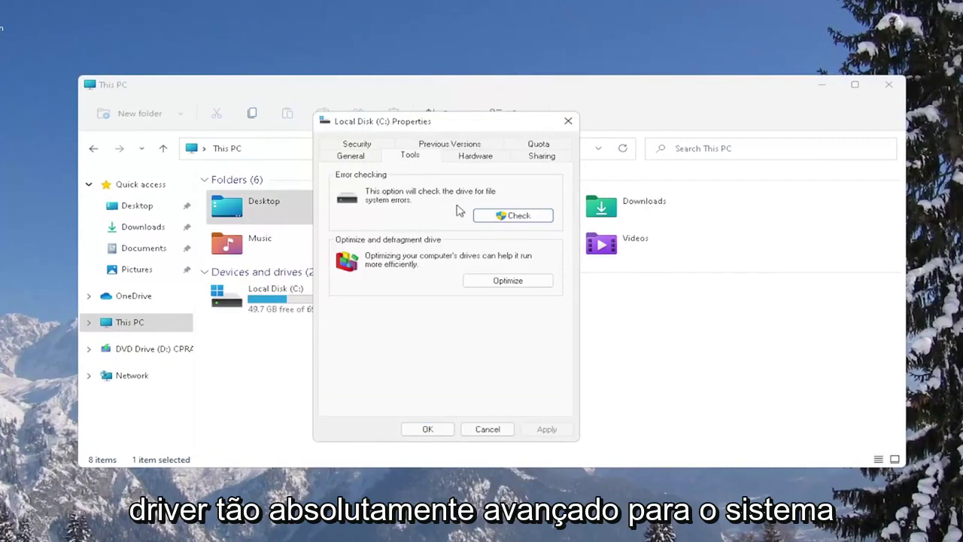
left_click(515, 218)
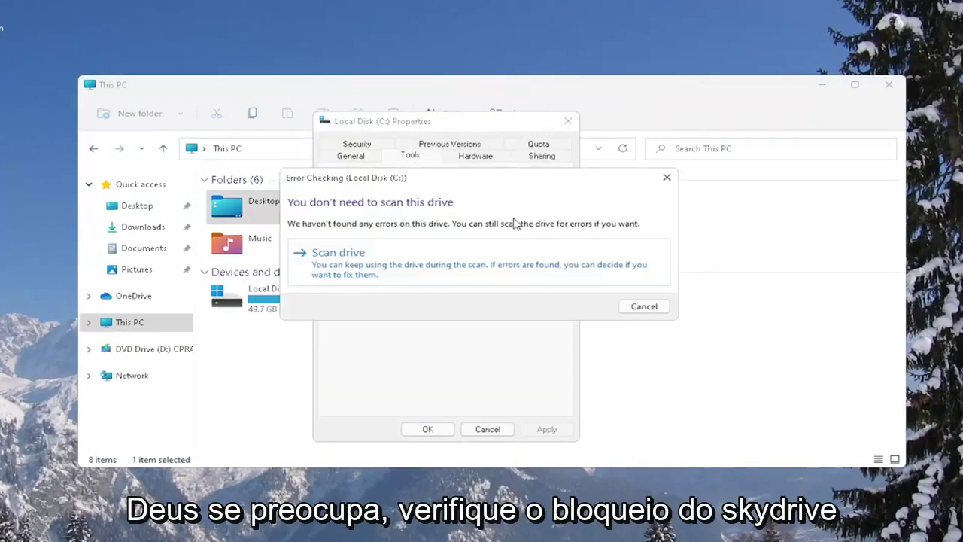
left_click(378, 268)
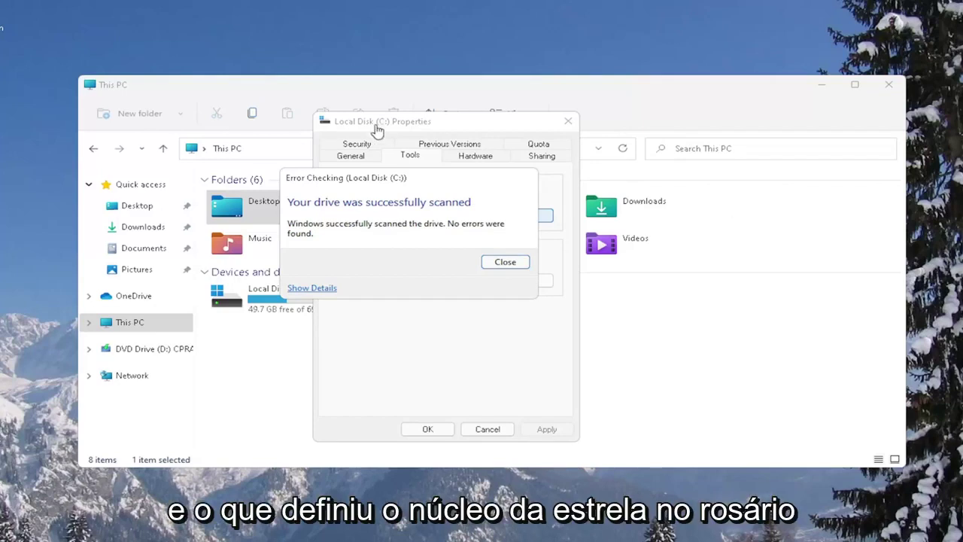
left_click_drag(399, 176, 420, 192)
left_click(527, 278)
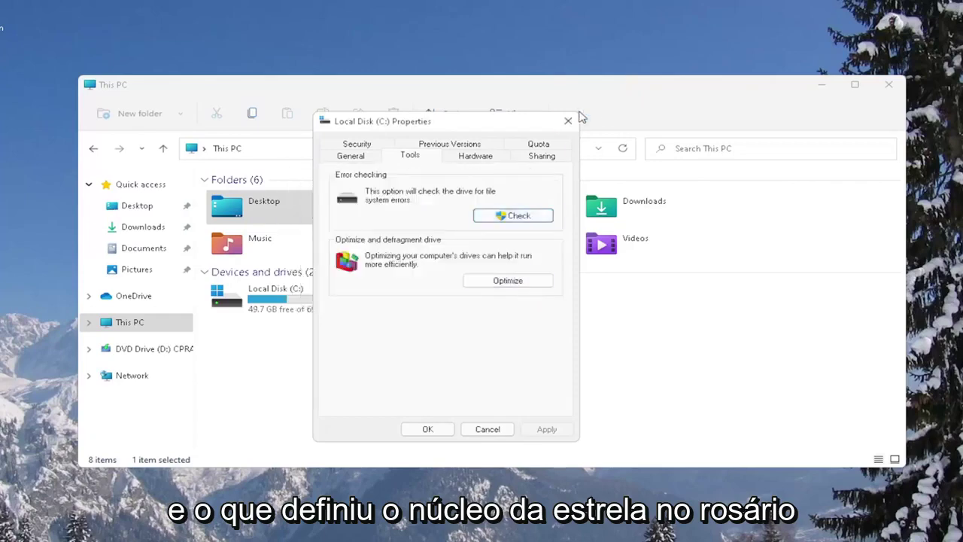
Close the drive Properties dialog and File Explorer, then bring up the Start quick-link menu
left_click(569, 120)
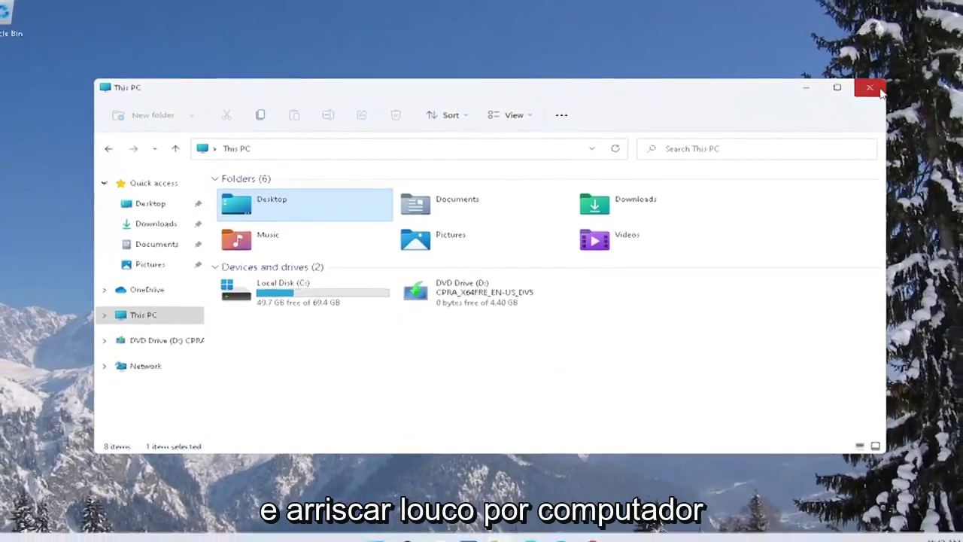
left_click(880, 90)
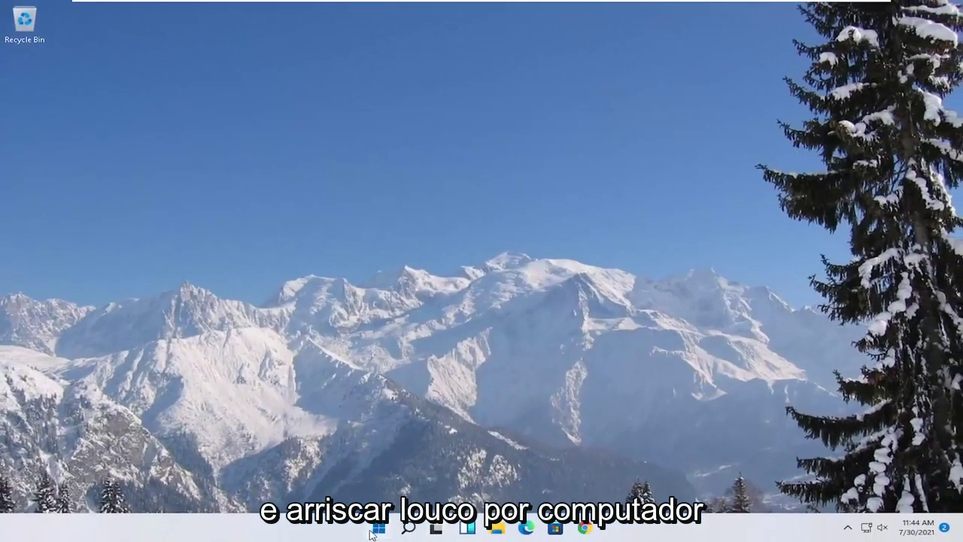
right_click(372, 540)
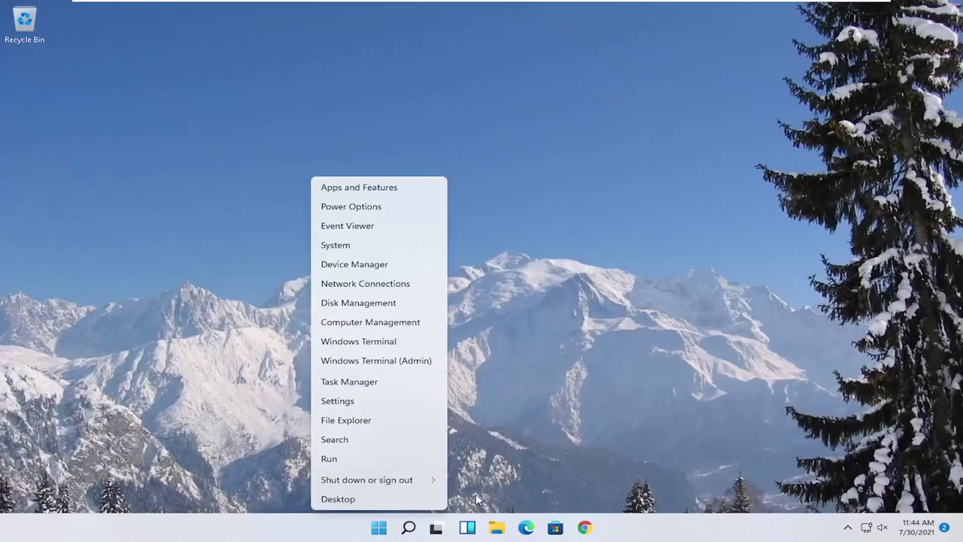